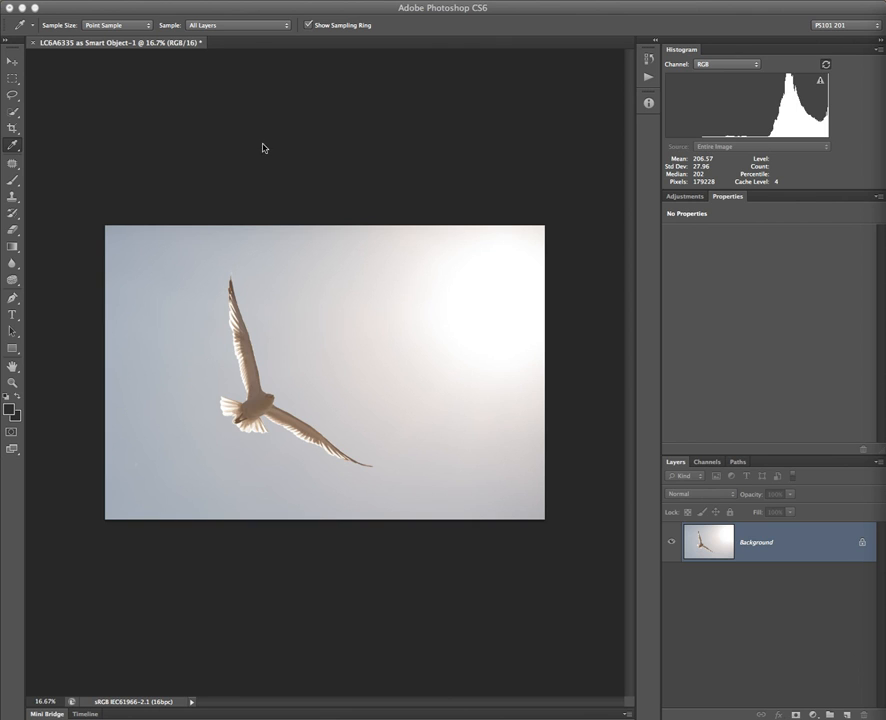
Select the standard Crop tool from the crop tool variants.
{"action": "key", "text": "c"}
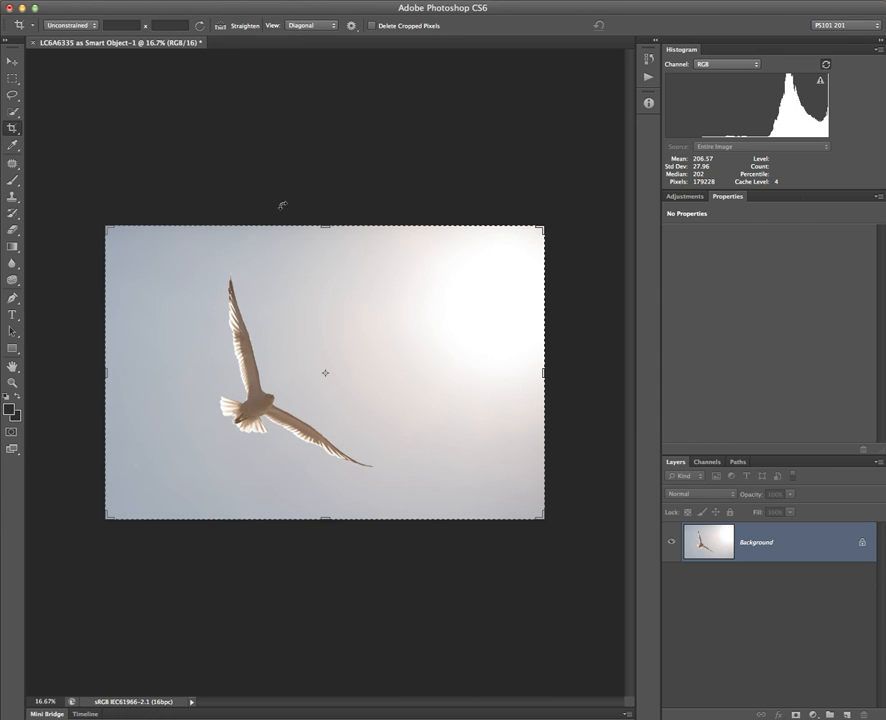
{"action": "left_click", "coordinate": [10, 132]}
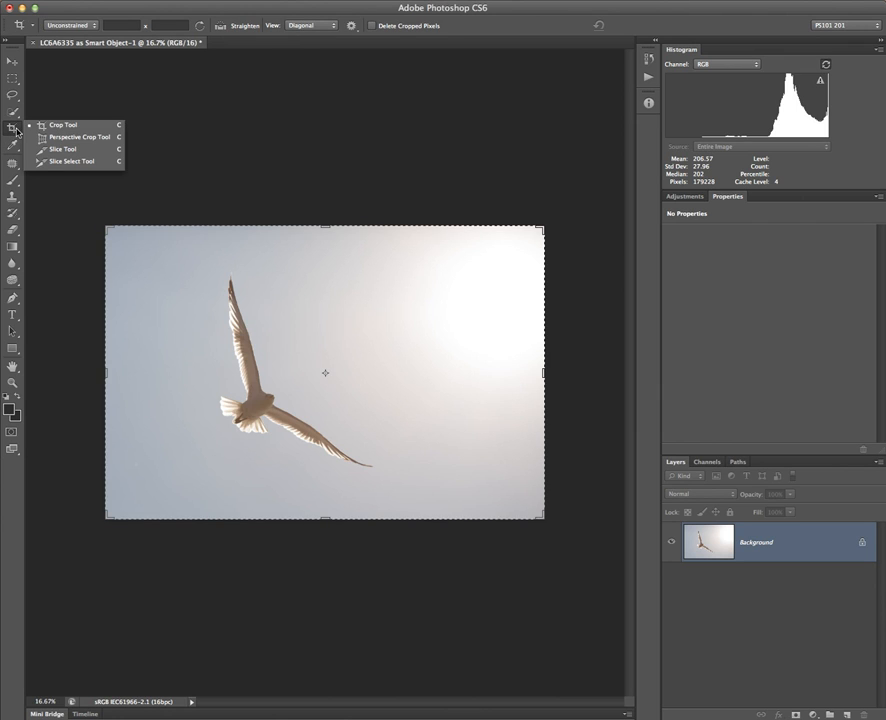
{"action": "left_click", "coordinate": [156, 107]}
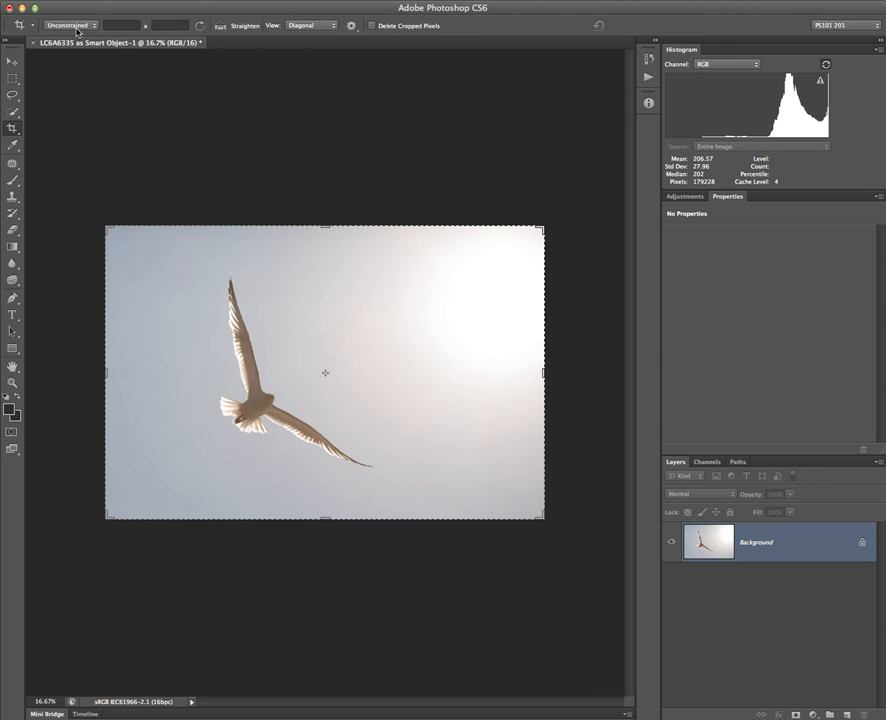
Pull the crop edges inward to a nearly square frame and centre the seagull in it.
{"action": "left_click_drag", "start_coordinate": [107, 228], "coordinate": [122, 234]}
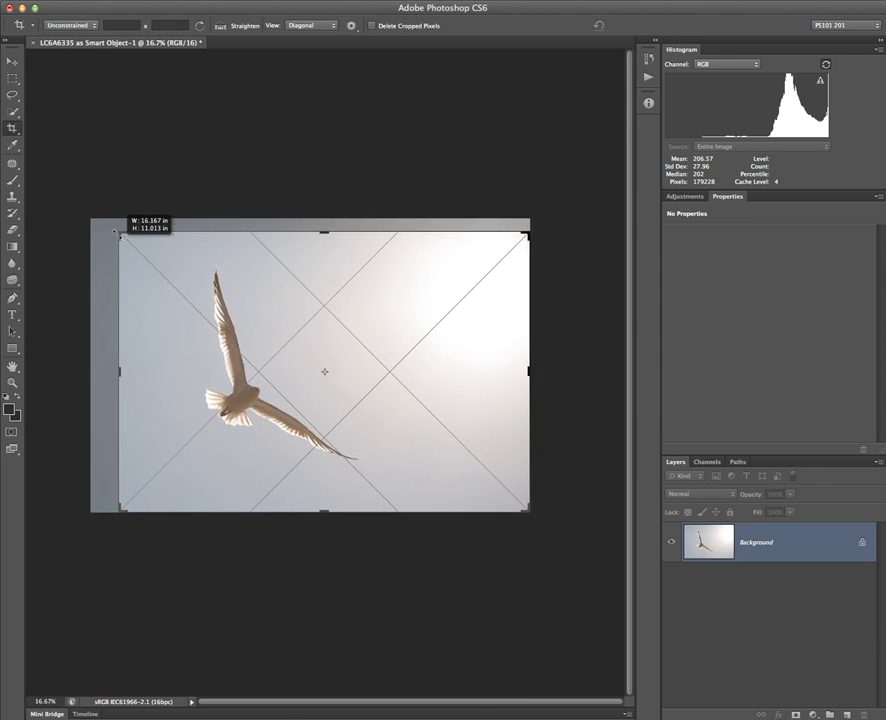
{"action": "left_click_drag", "start_coordinate": [122, 372], "coordinate": [138, 372]}
{"action": "left_click_drag", "start_coordinate": [502, 388], "coordinate": [464, 408]}
{"action": "left_click_drag", "start_coordinate": [326, 518], "coordinate": [323, 499]}
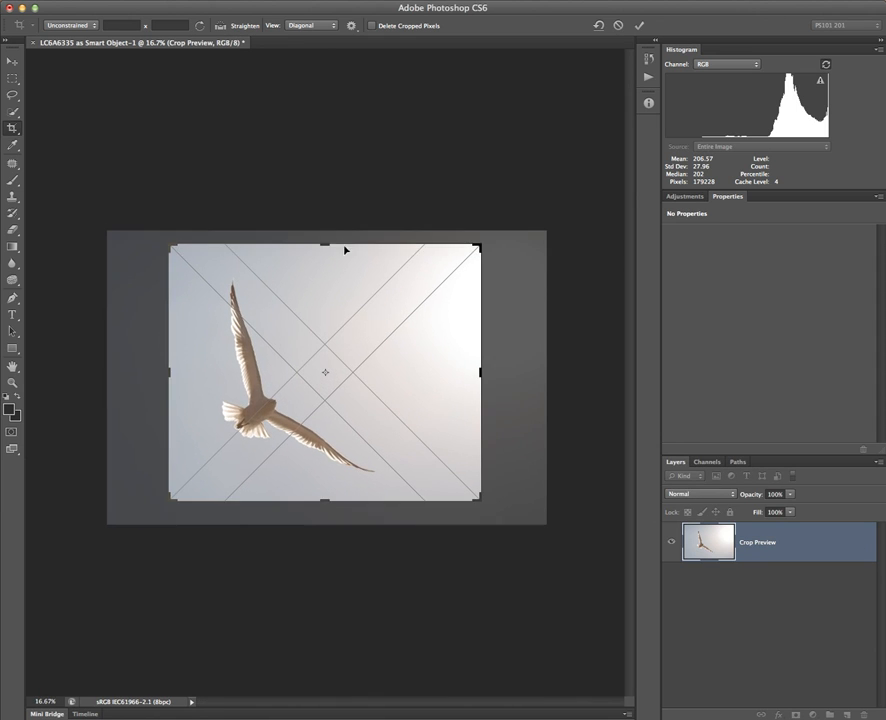
{"action": "left_click_drag", "start_coordinate": [325, 243], "coordinate": [326, 248]}
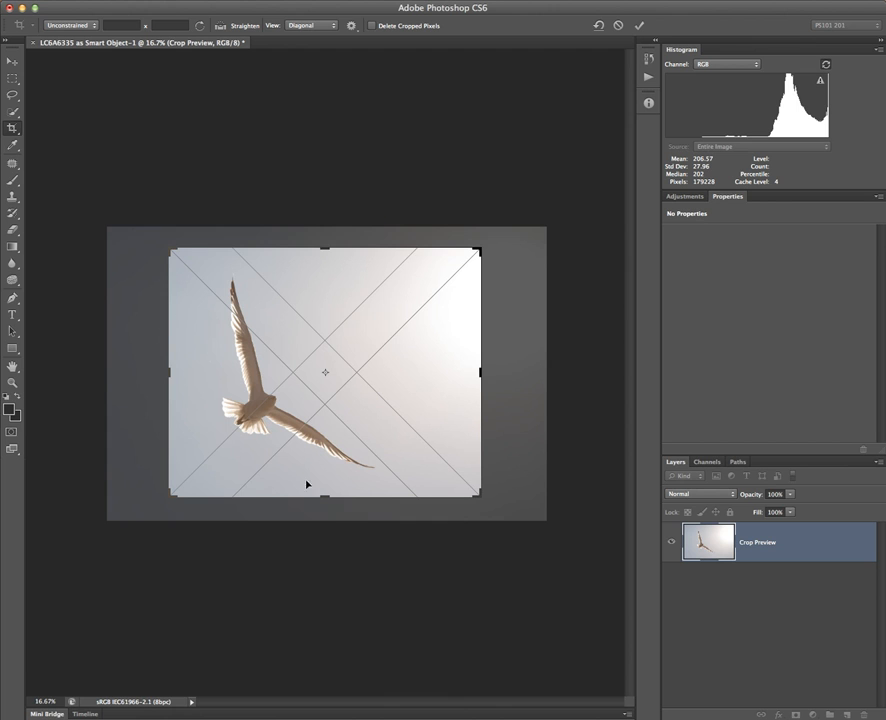
{"action": "left_click_drag", "start_coordinate": [237, 341], "coordinate": [272, 297]}
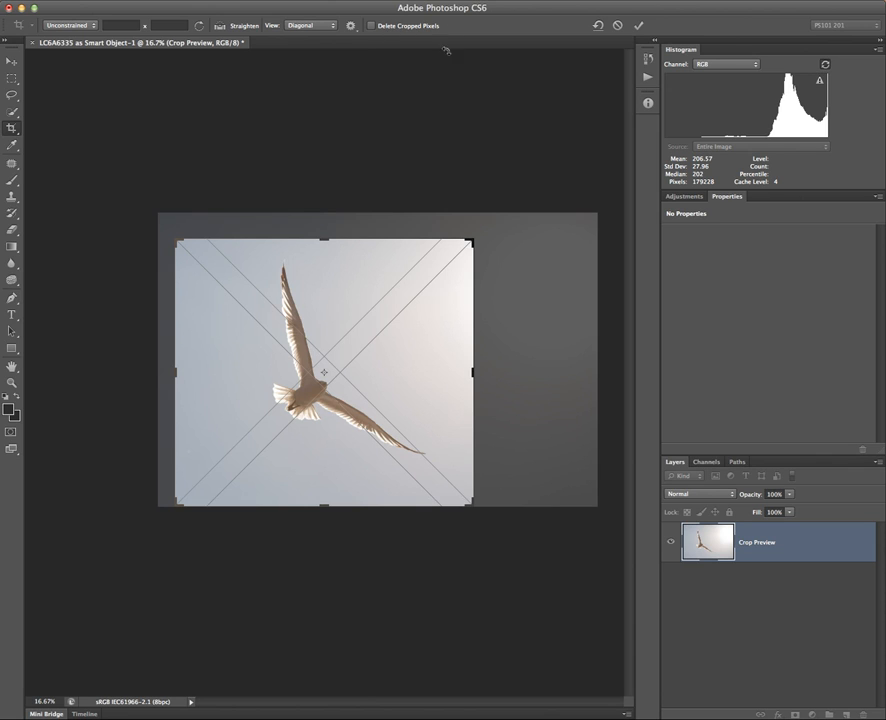
Turn Delete Cropped Pixels on and back off, then commit the tighter crop.
{"action": "left_click", "coordinate": [372, 25]}
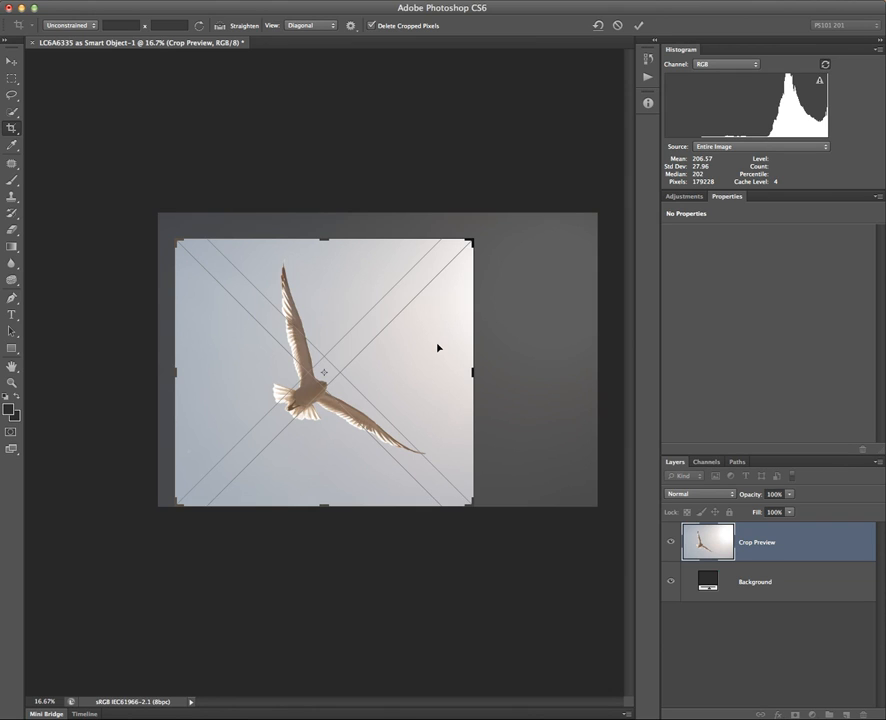
{"action": "left_click", "coordinate": [372, 25]}
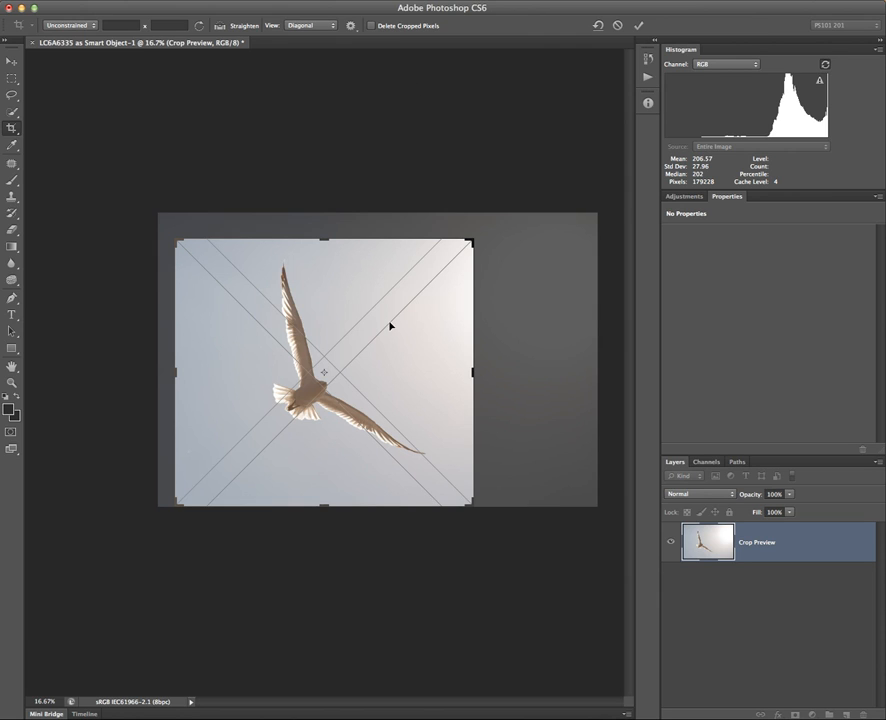
{"action": "key", "text": "Return"}
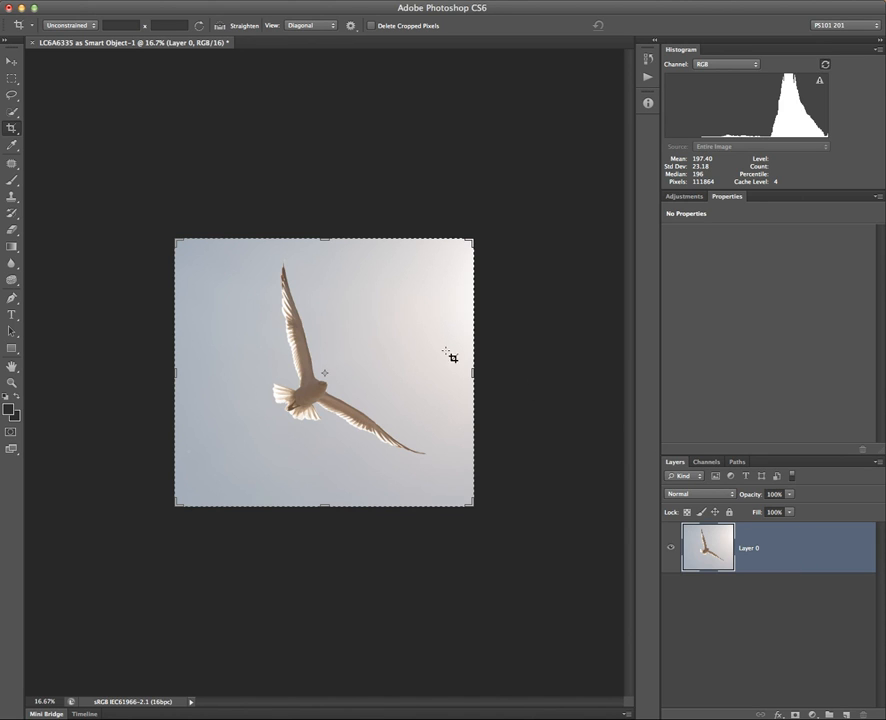
Widen the crop's corners and sides back out to the image edges and commit it.
{"action": "left_click_drag", "start_coordinate": [175, 239], "coordinate": [181, 242]}
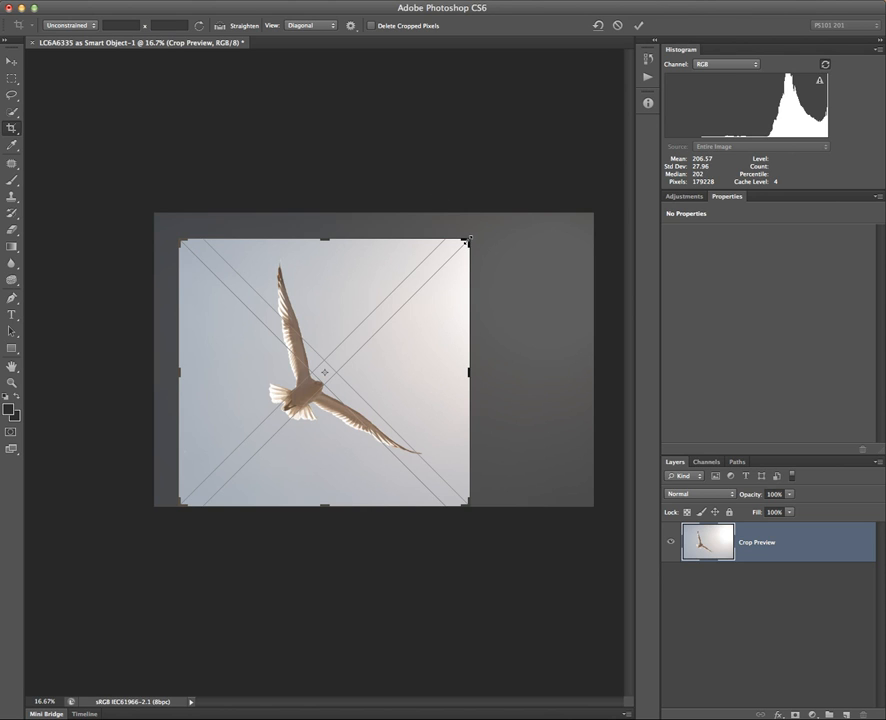
{"action": "left_click_drag", "start_coordinate": [476, 231], "coordinate": [485, 229]}
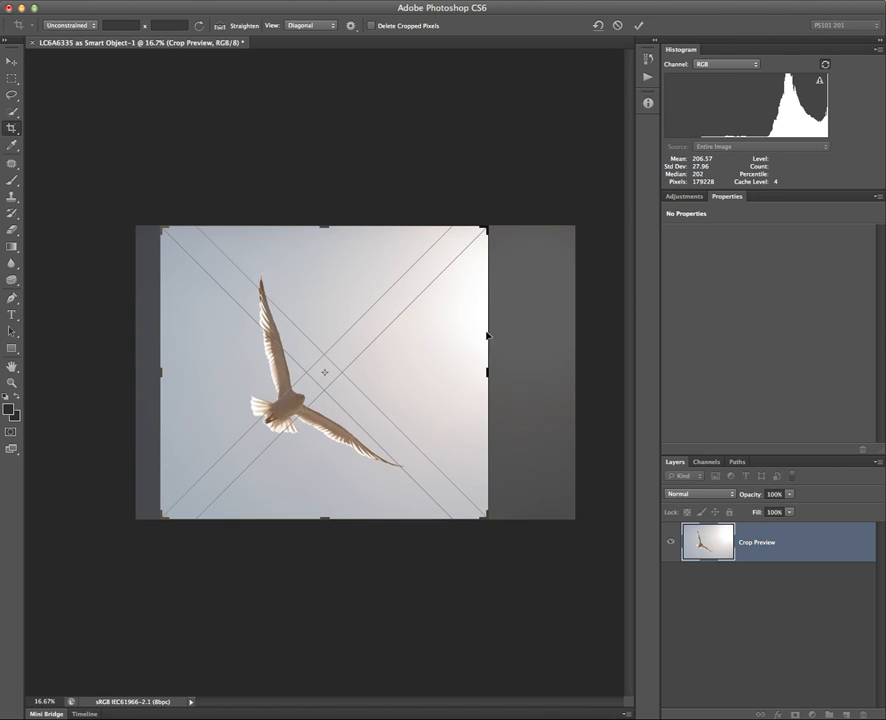
{"action": "left_click_drag", "start_coordinate": [489, 373], "coordinate": [531, 372]}
{"action": "left_click_drag", "start_coordinate": [117, 370], "coordinate": [106, 369]}
{"action": "key", "text": "Return"}
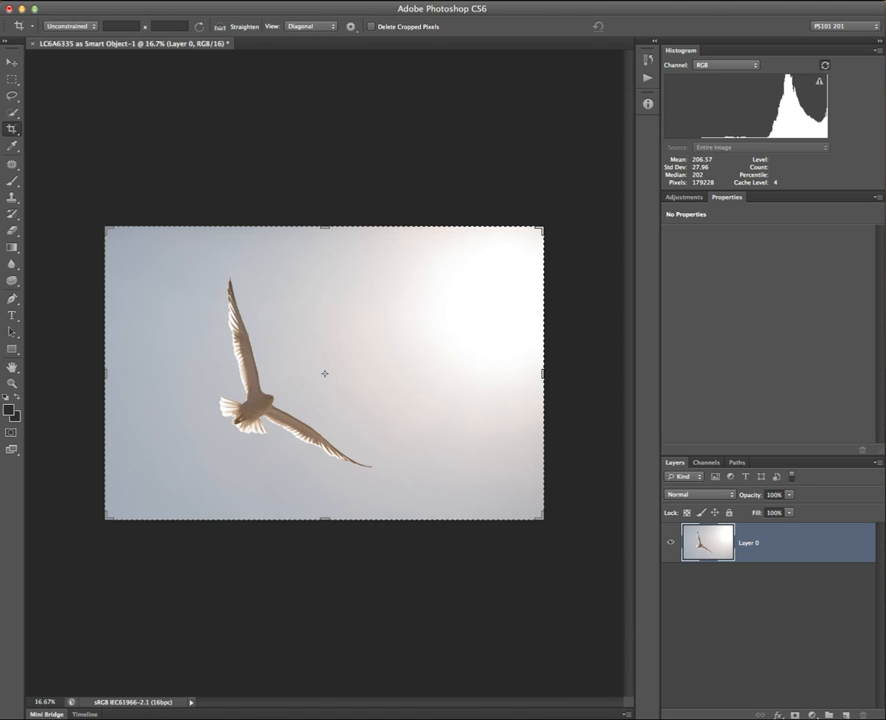
Try the overlay Never Show and Always Show options, then reactivate the crop with Diagonal guides.
{"action": "left_click", "coordinate": [300, 26]}
{"action": "left_click", "coordinate": [300, 83]}
{"action": "left_click", "coordinate": [300, 26]}
{"action": "left_click", "coordinate": [305, 75]}
{"action": "left_click", "coordinate": [300, 26]}
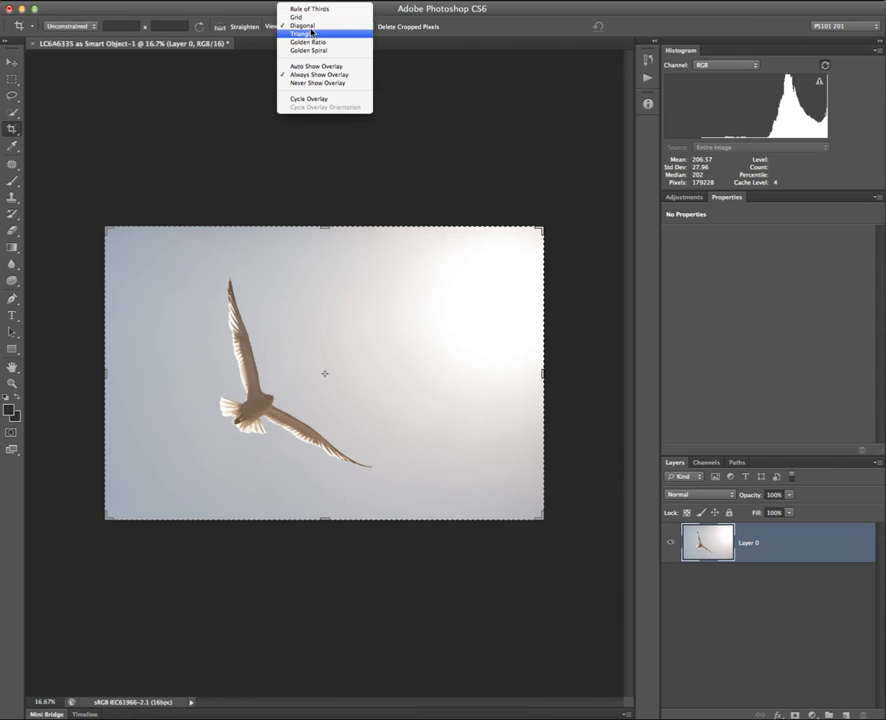
{"action": "left_click", "coordinate": [310, 83]}
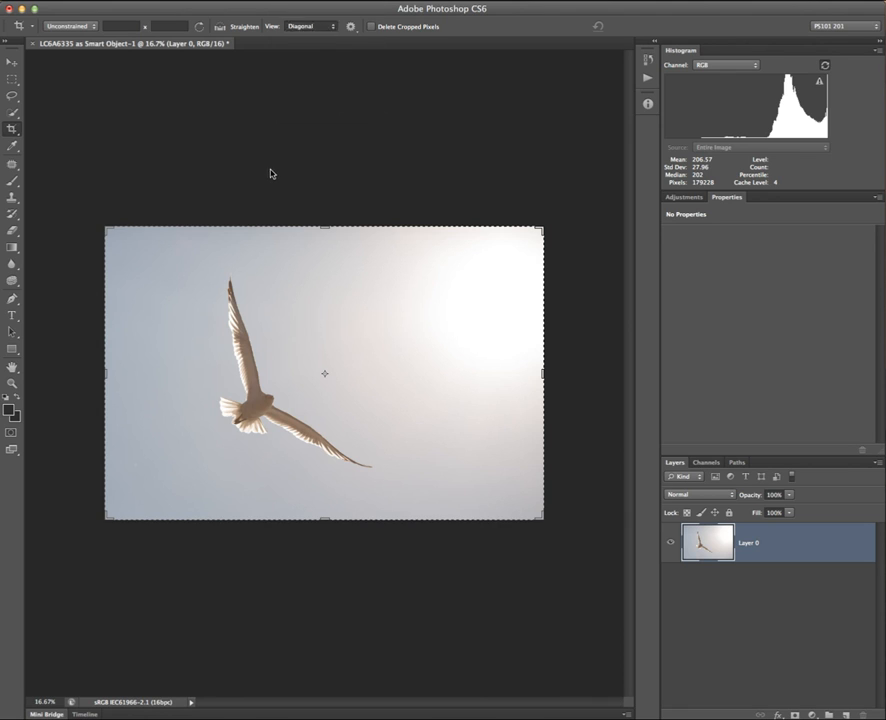
{"action": "left_click", "coordinate": [543, 231]}
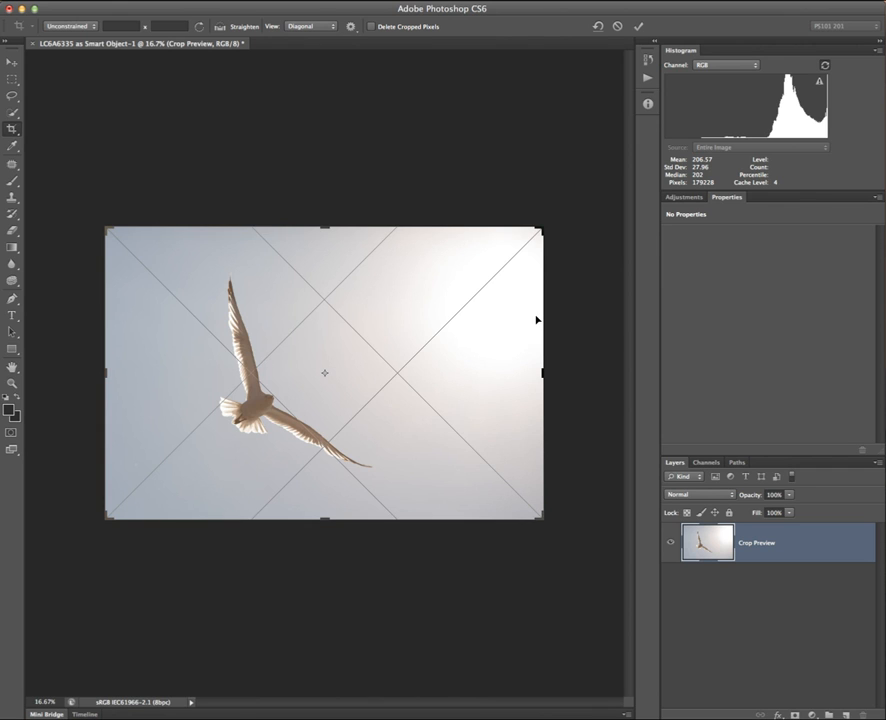
Cycle the crop overlay to Triangle, show it only while adjusting, and nudge the top-right corner.
{"action": "key", "text": "o"}
{"action": "key", "text": "o"}
{"action": "key", "text": "o"}
{"action": "key", "text": "o"}
{"action": "key", "text": "o"}
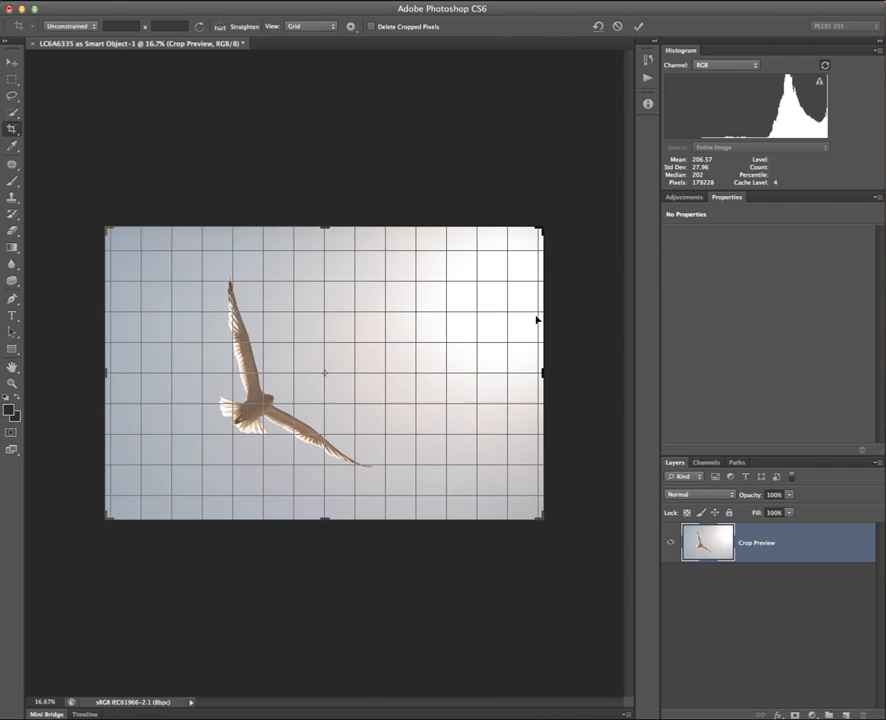
{"action": "key", "text": "o"}
{"action": "key", "text": "o"}
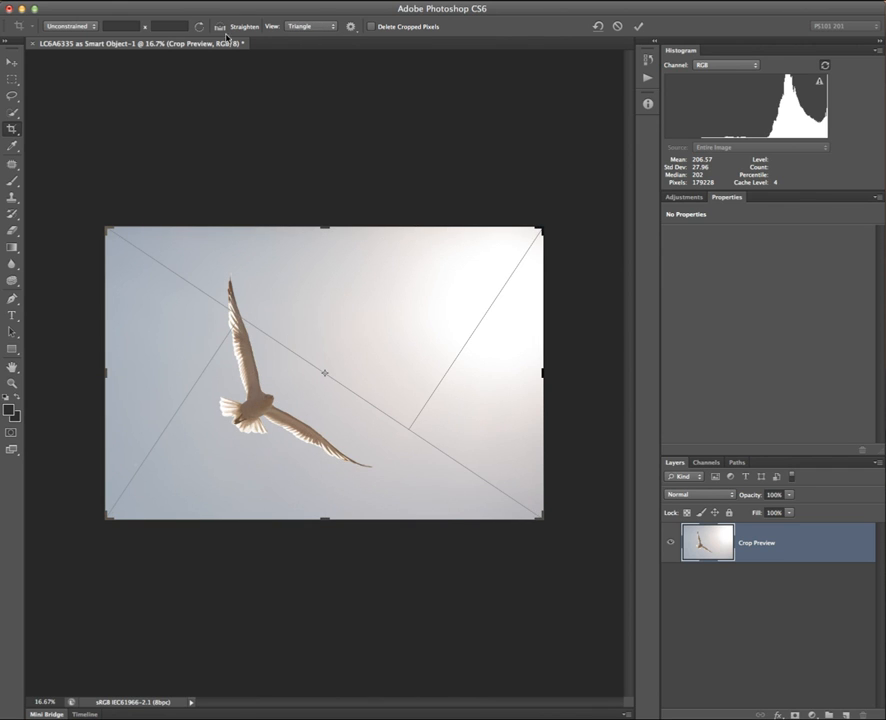
{"action": "left_click", "coordinate": [310, 26]}
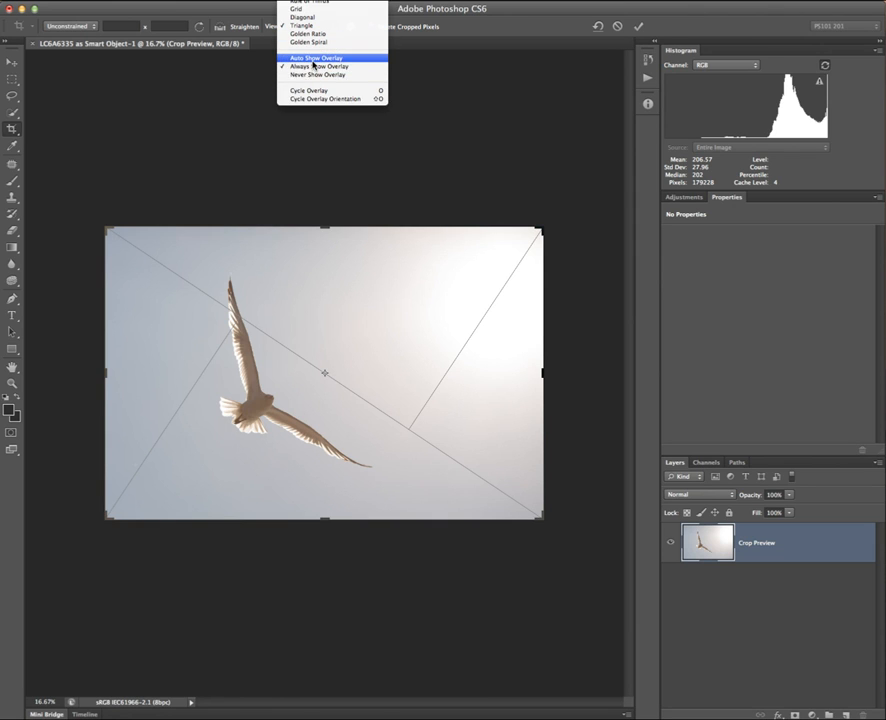
{"action": "left_click", "coordinate": [314, 58]}
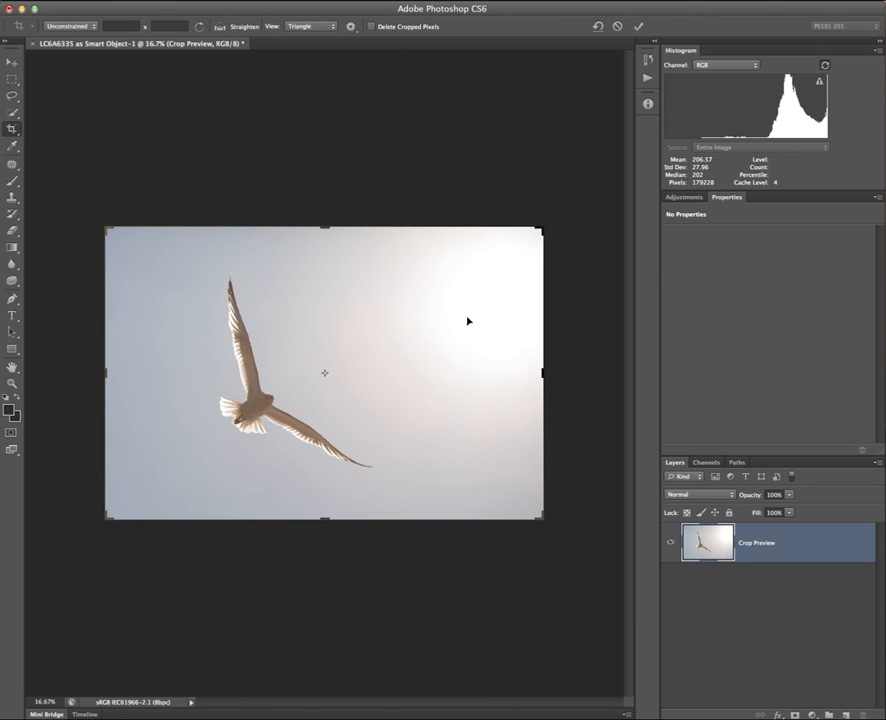
{"action": "left_click", "coordinate": [538, 231]}
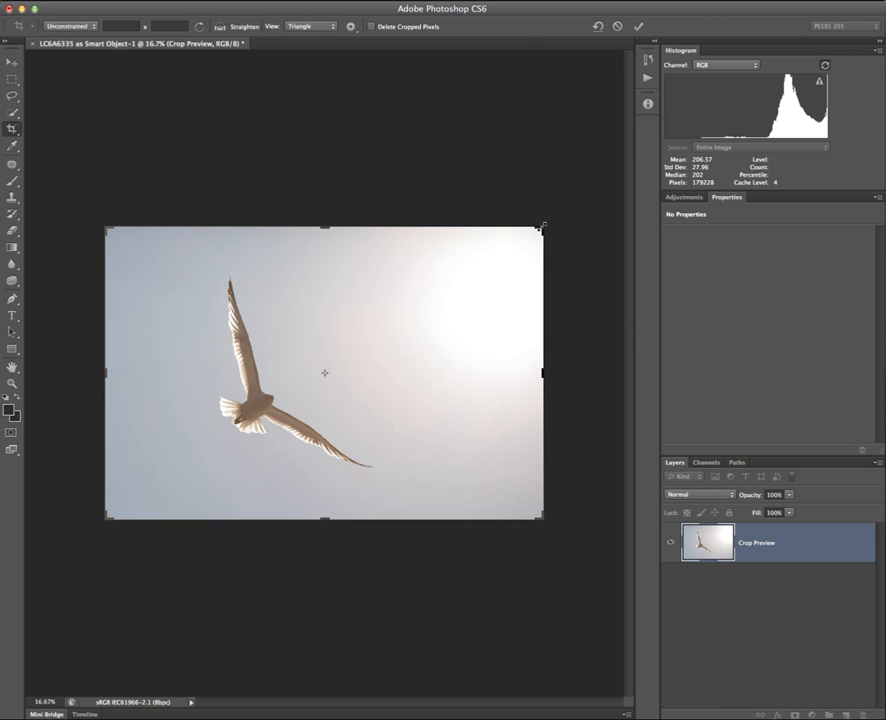
{"action": "mouse_move", "coordinate": [538, 231]}
{"action": "left_mouse_down"}
{"action": "mouse_move", "coordinate": [531, 236]}
{"action": "mouse_move", "coordinate": [546, 228]}
{"action": "left_mouse_up"}
Set the Triangle overlay to Always Show and bring up the crop presets menu.
{"action": "left_click", "coordinate": [306, 26]}
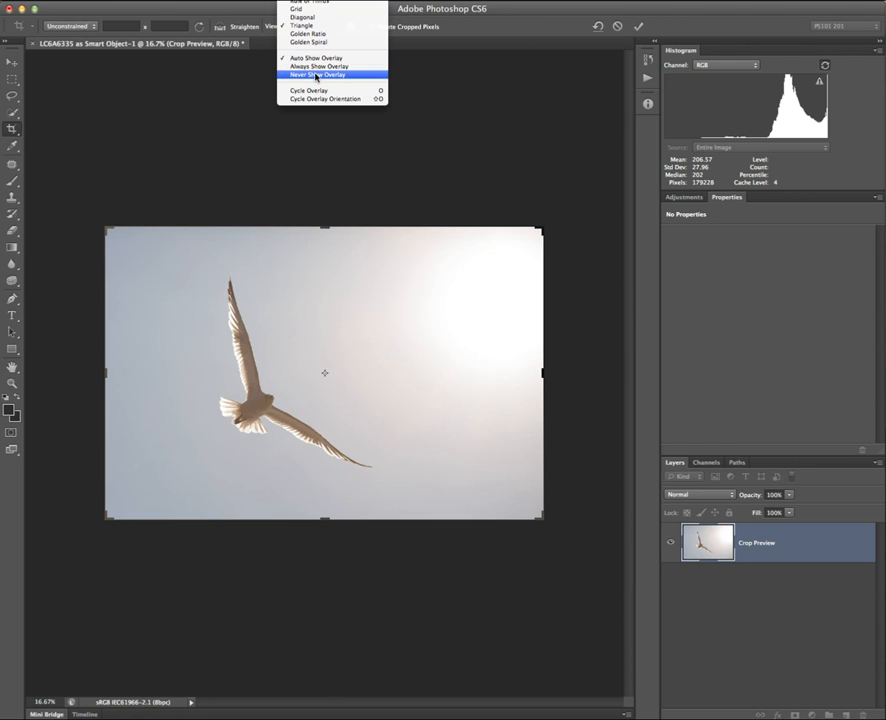
{"action": "left_click", "coordinate": [319, 67]}
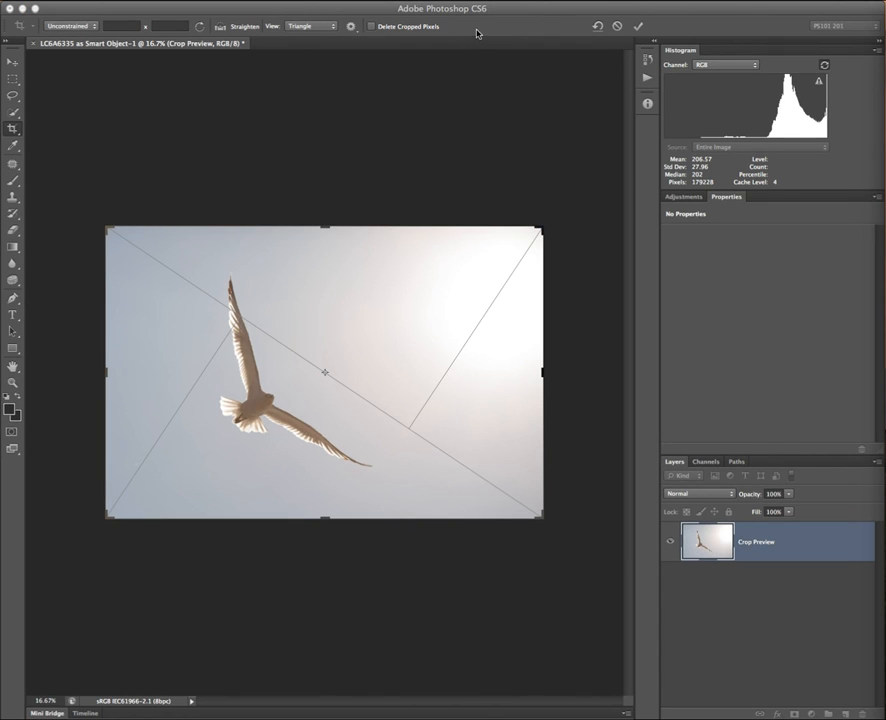
{"action": "right_click", "coordinate": [421, 330]}
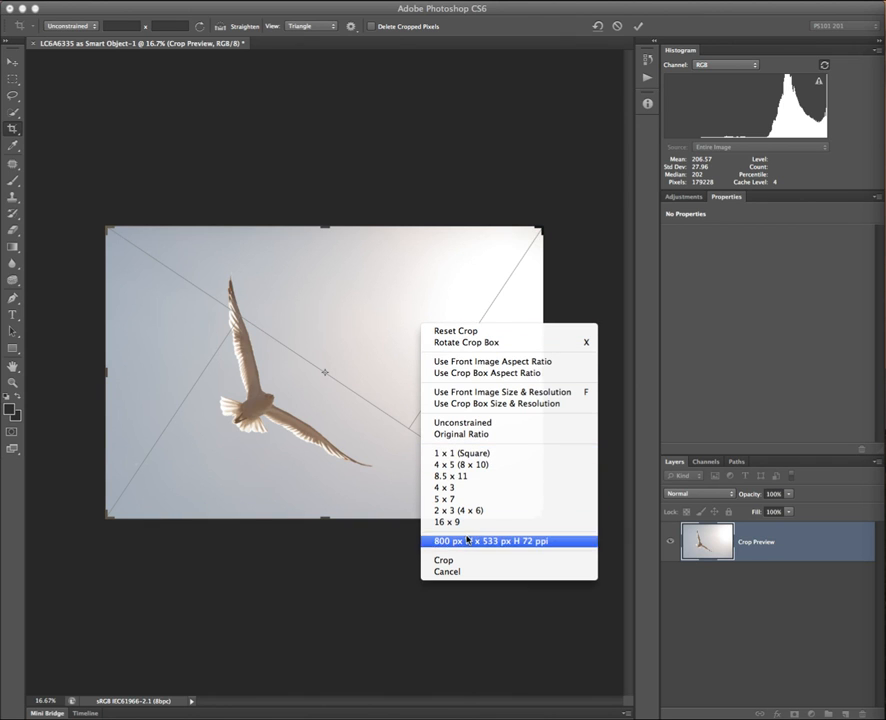
Choose Size & Resolution from the crop ratio list and measure the crop in Pixels.
{"action": "left_click", "coordinate": [202, 110]}
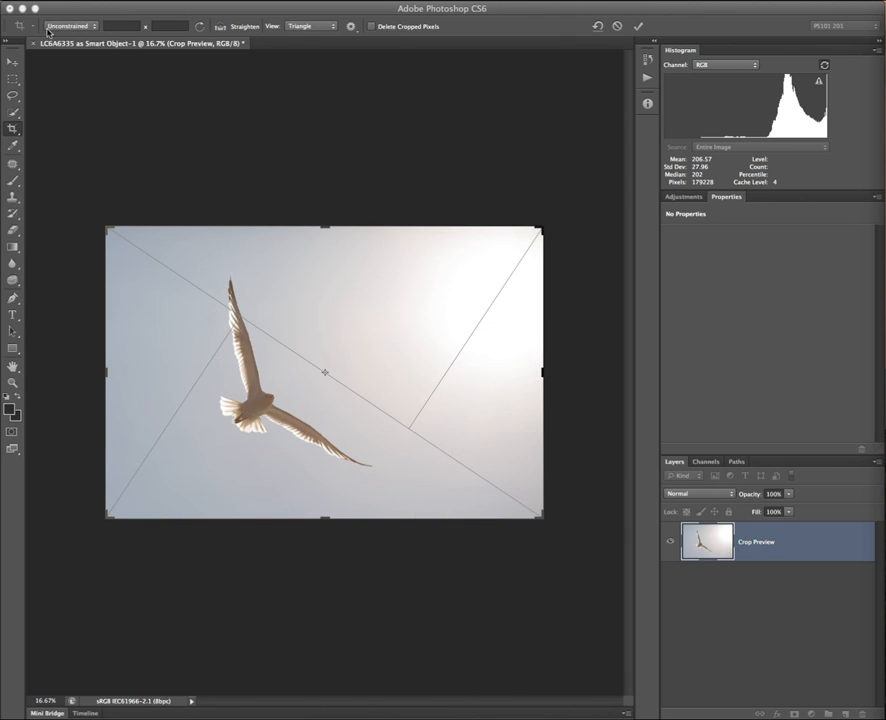
{"action": "left_click", "coordinate": [84, 26]}
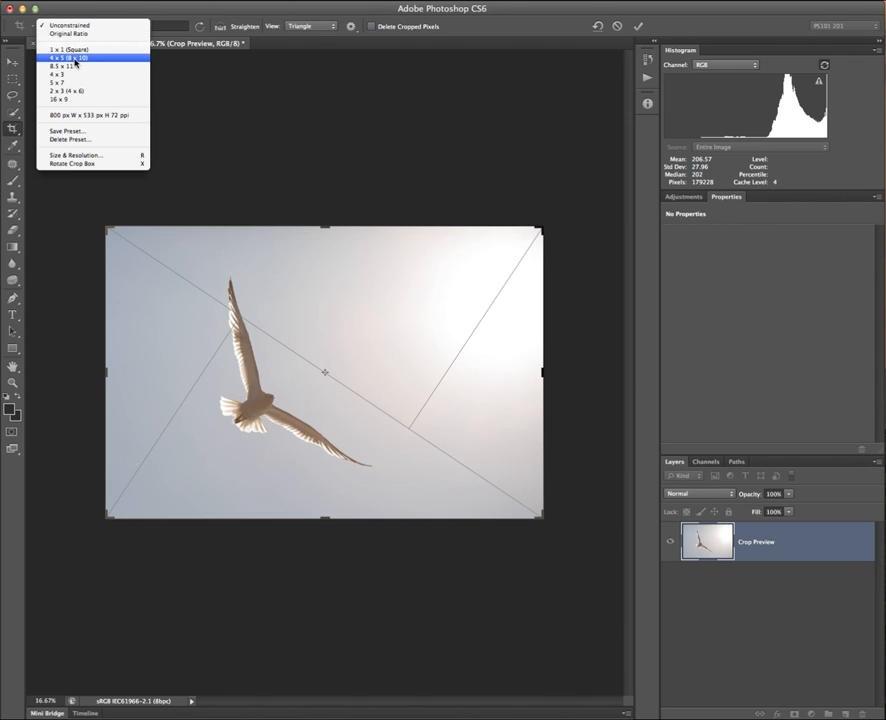
{"action": "left_click", "coordinate": [105, 158]}
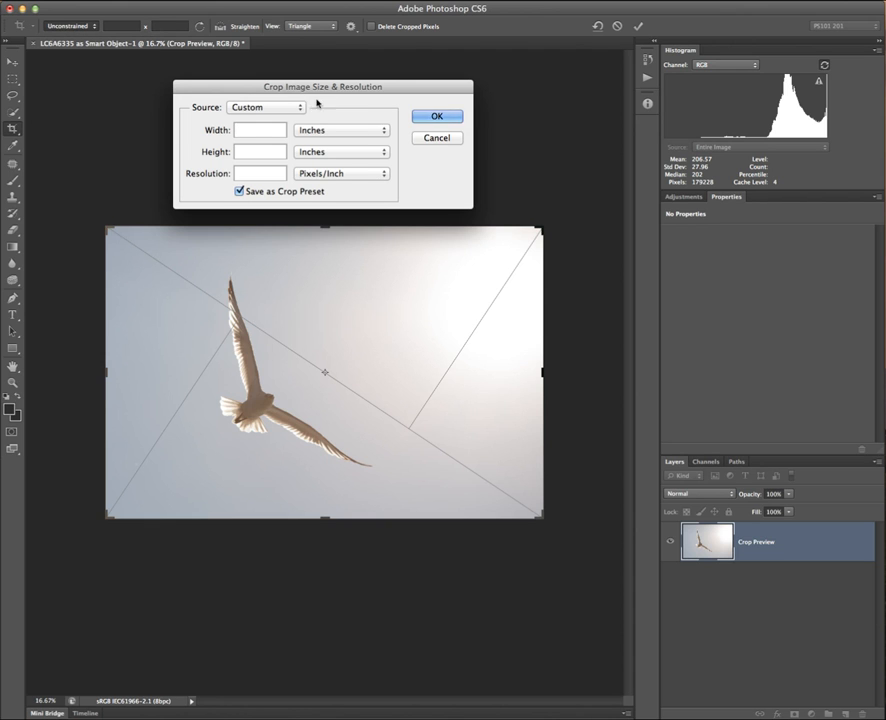
{"action": "mouse_move", "coordinate": [325, 88]}
{"action": "left_mouse_down"}
{"action": "mouse_move", "coordinate": [345, 75]}
{"action": "mouse_move", "coordinate": [331, 83]}
{"action": "left_mouse_up"}
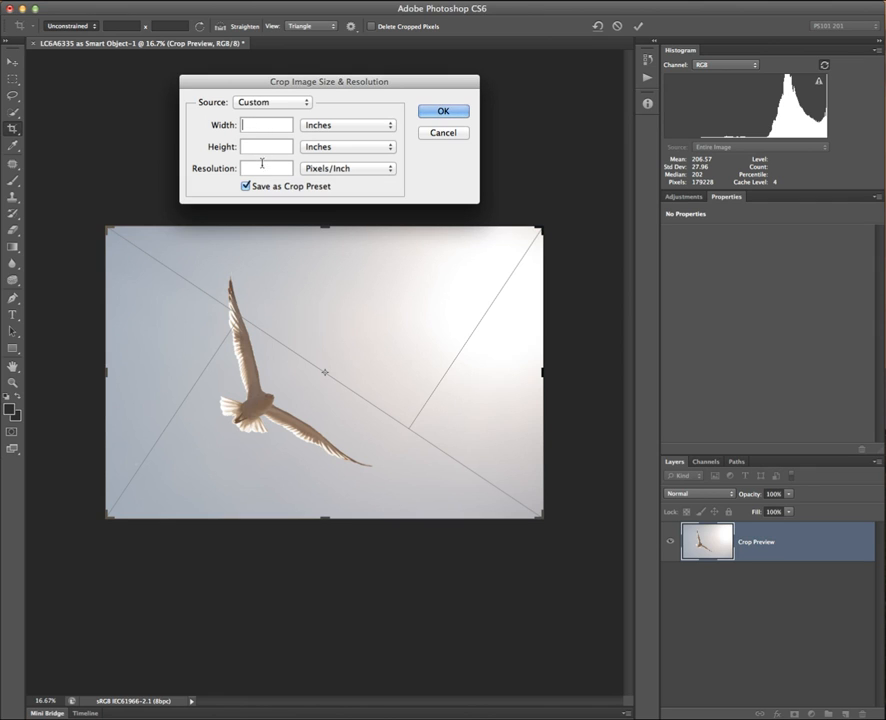
{"action": "left_click", "coordinate": [366, 125]}
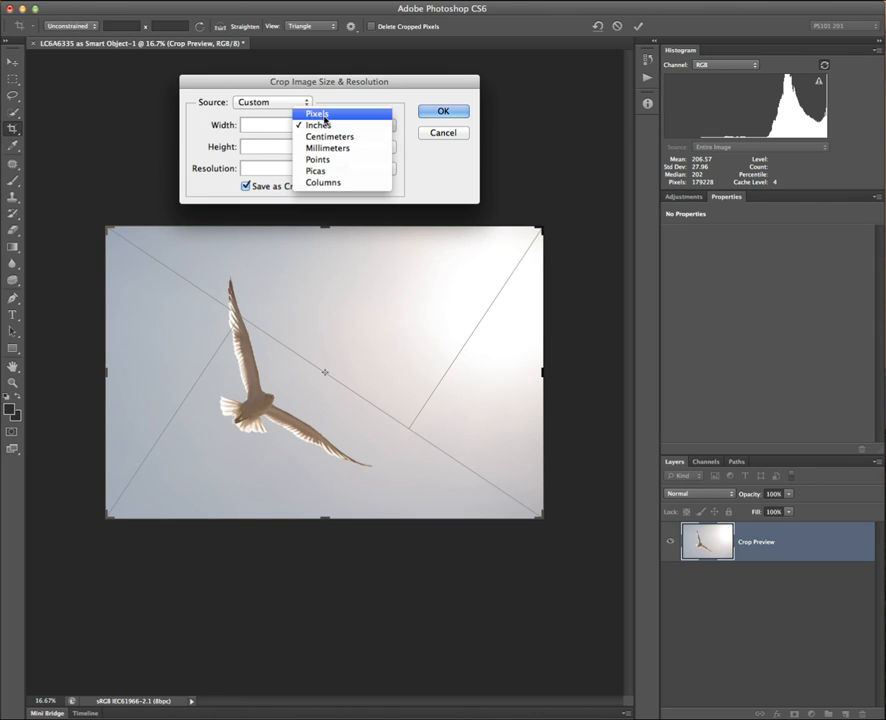
{"action": "left_click", "coordinate": [331, 118]}
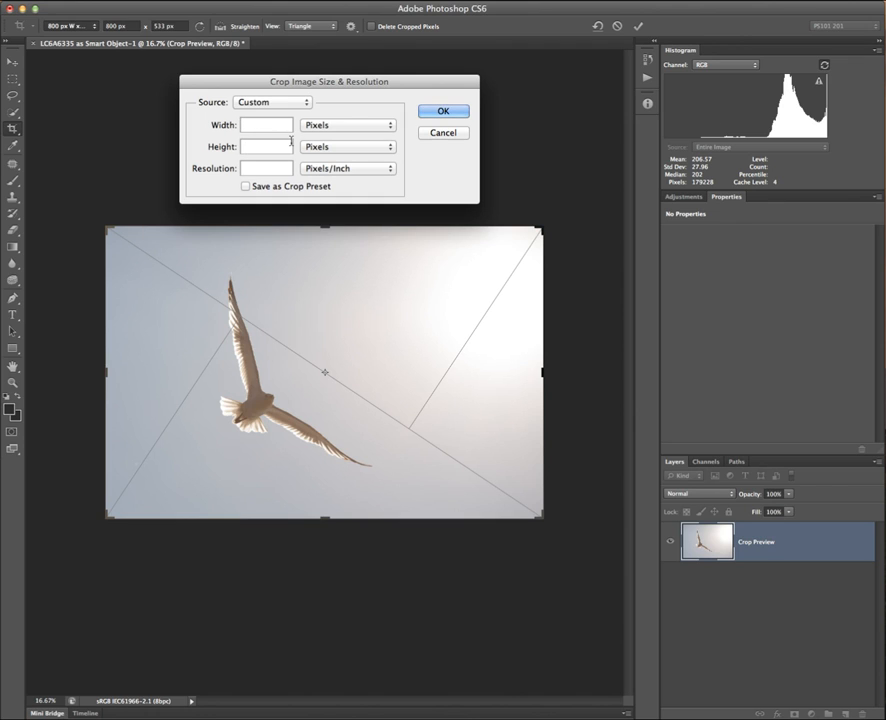
Enter 800 × 533 px at 72 ppi and save it as a crop preset with the suggested name.
{"action": "type", "text": "800"}
{"action": "left_click", "coordinate": [263, 146]}
{"action": "type", "text": "533"}
{"action": "left_click", "coordinate": [258, 167]}
{"action": "type", "text": "72"}
{"action": "left_click", "coordinate": [245, 187]}
{"action": "left_click", "coordinate": [446, 112]}
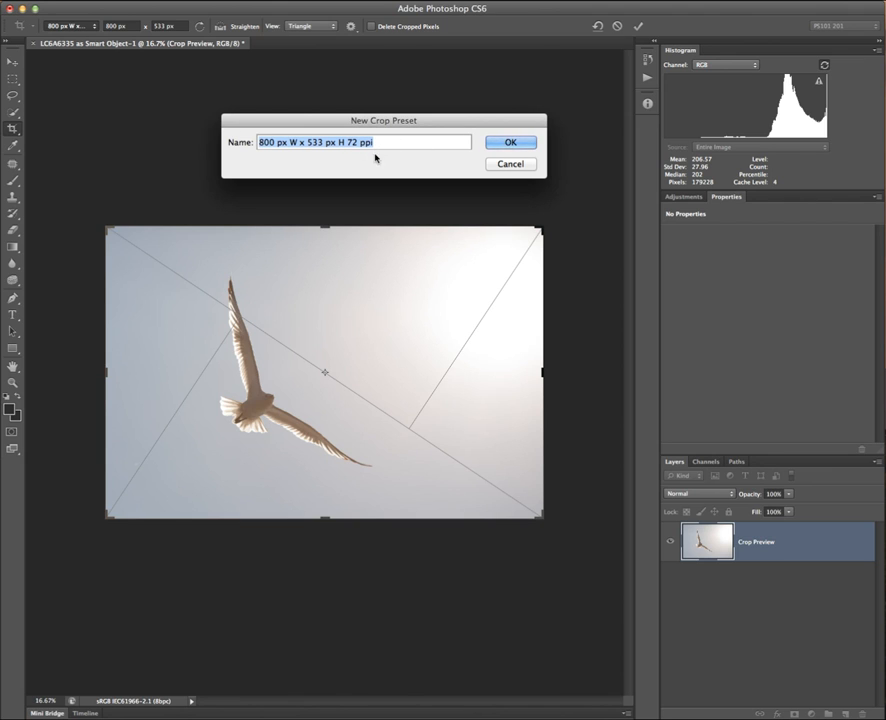
{"action": "left_click", "coordinate": [514, 142]}
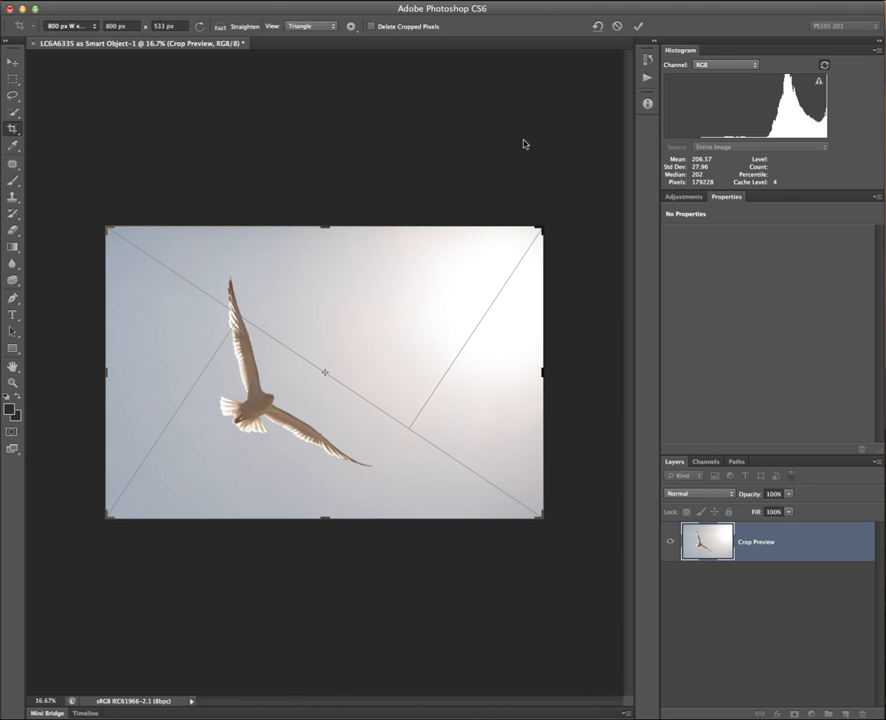
Apply the 800 px W x 533 px H 72 ppi preset, tighten the top-right corner, and commit.
{"action": "right_click", "coordinate": [390, 375]}
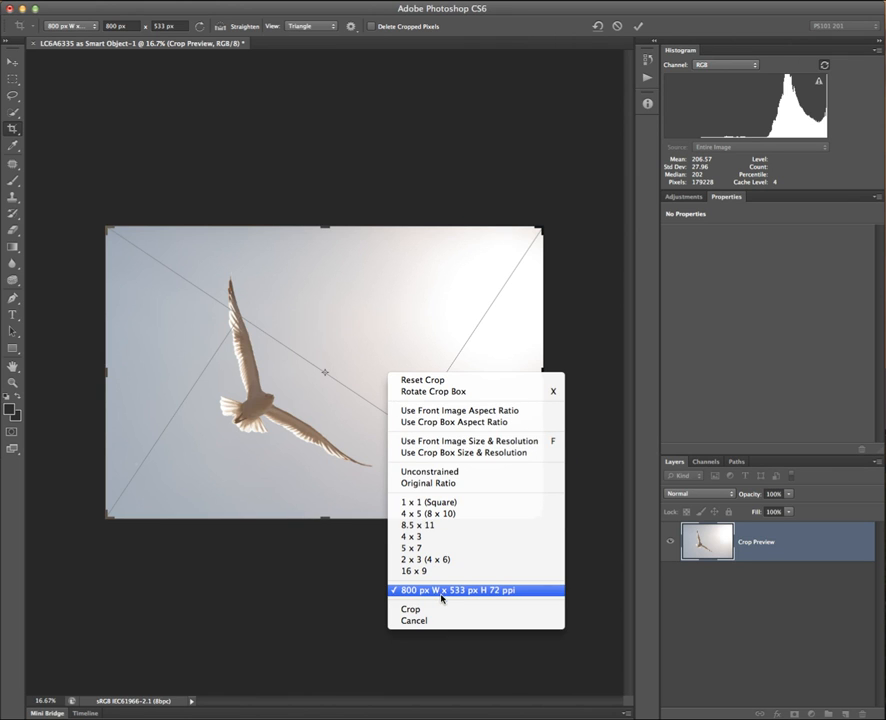
{"action": "left_click", "coordinate": [444, 591]}
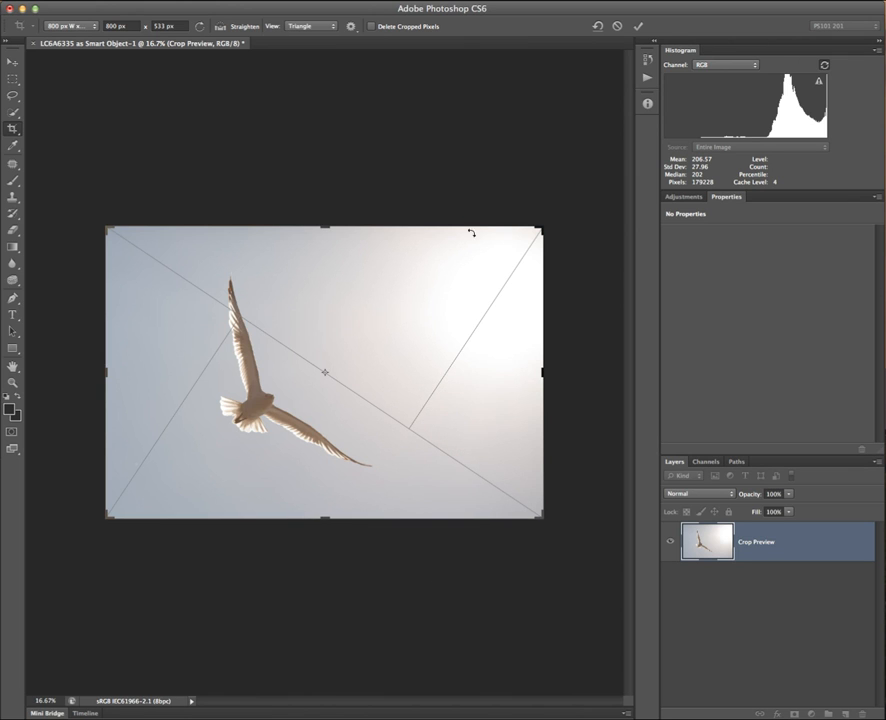
{"action": "left_click_drag", "start_coordinate": [541, 226], "coordinate": [521, 232]}
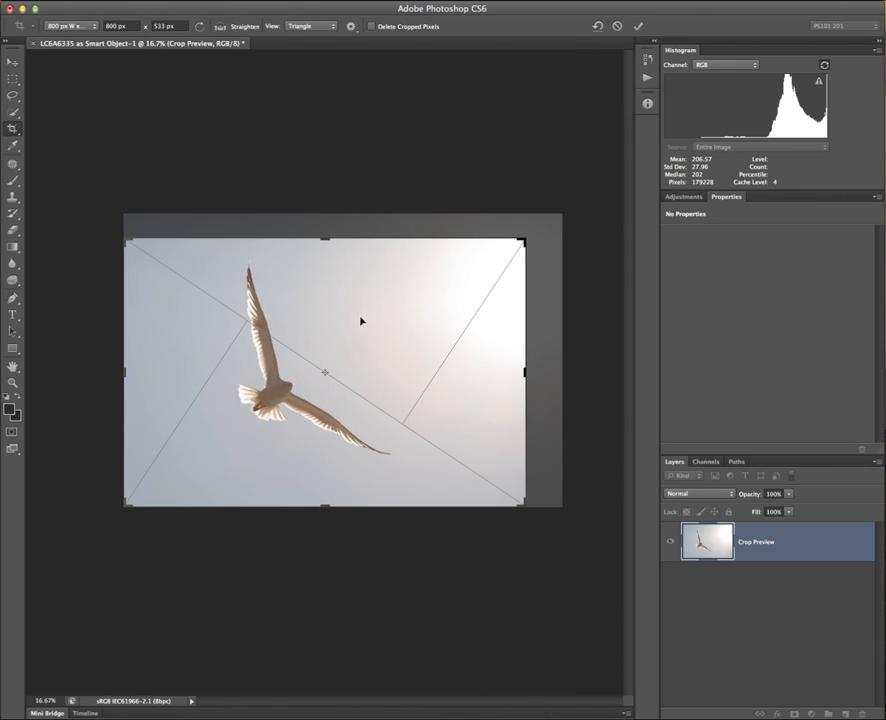
{"action": "key", "text": "Return"}
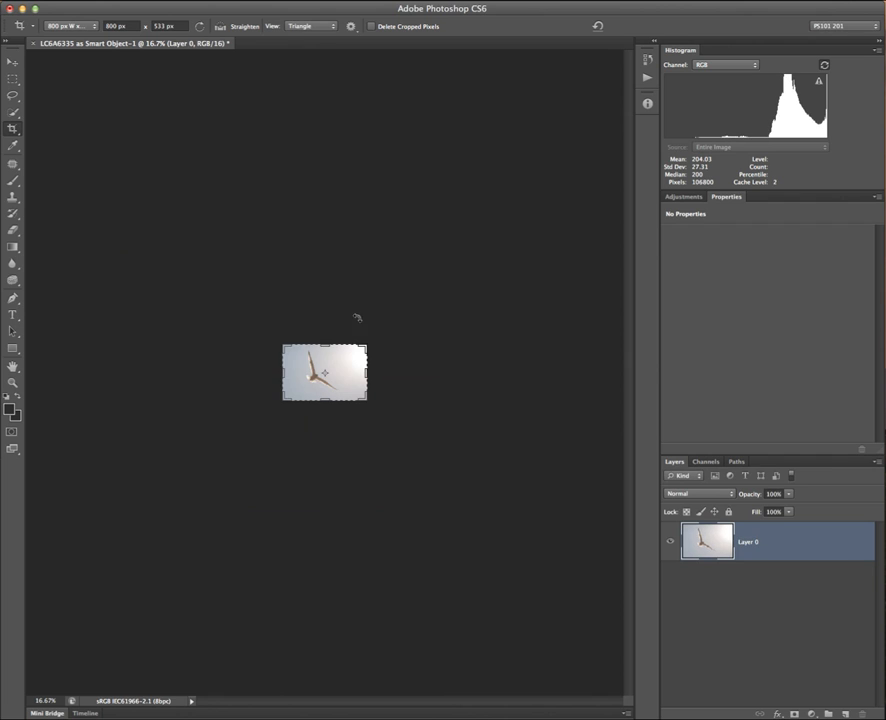
View the photo at 100%, try a portrait crop frame, then cancel it.
{"action": "key", "text": "super+1"}
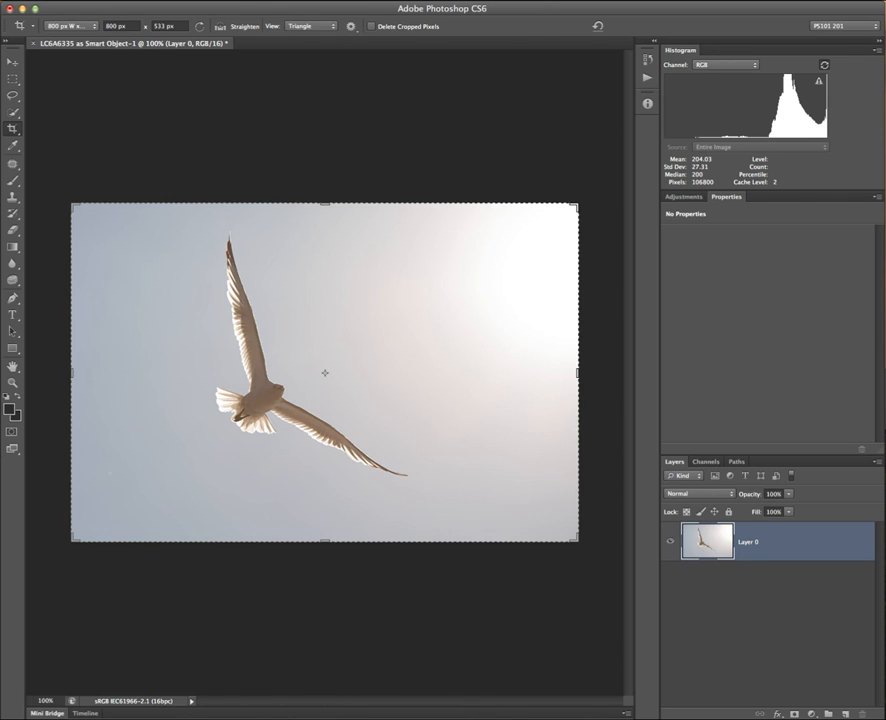
{"action": "key", "text": "Return"}
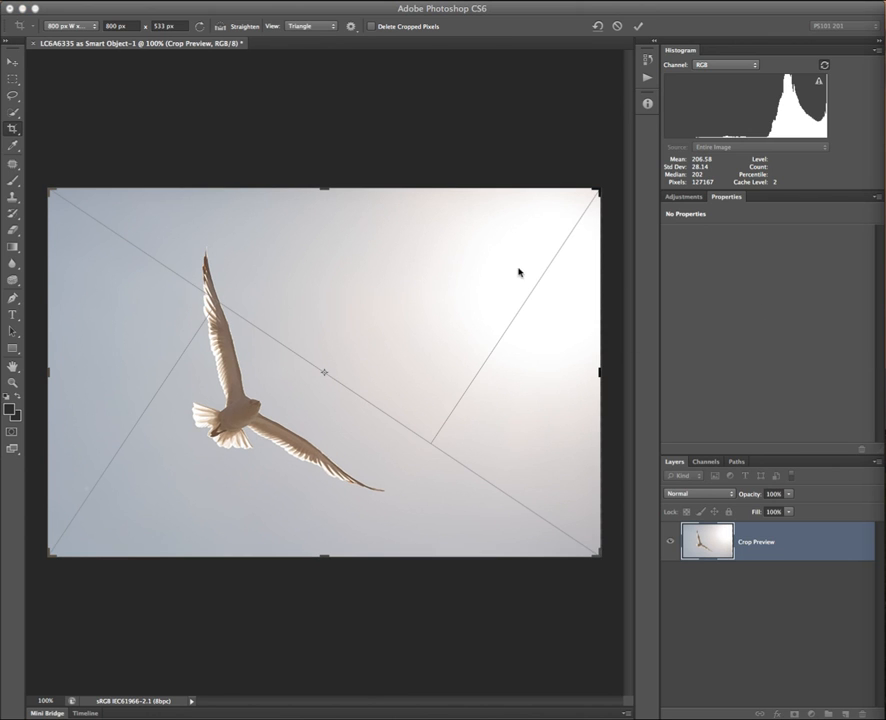
{"action": "key", "text": "x"}
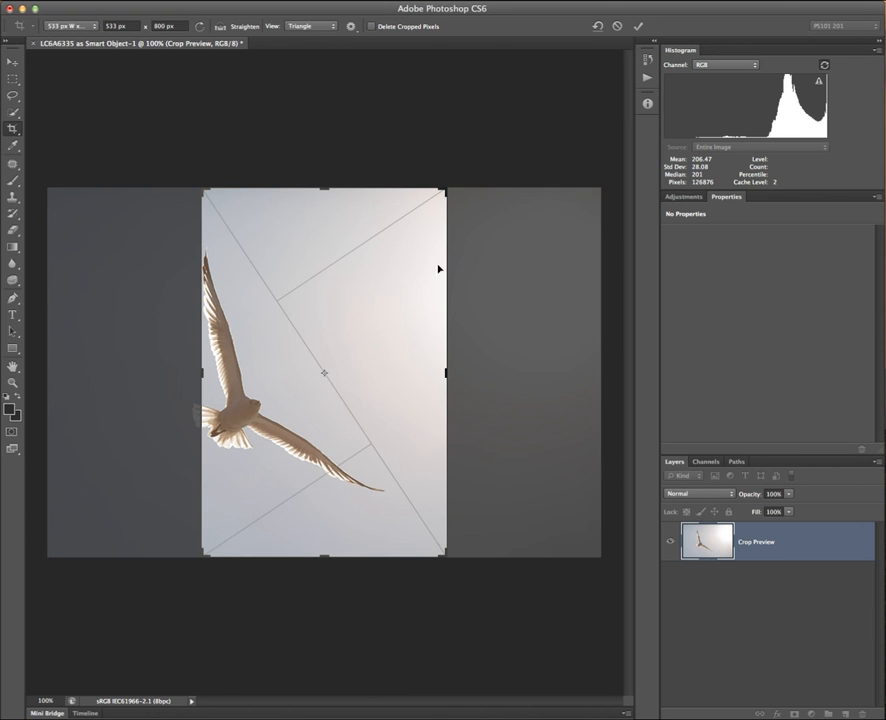
{"action": "left_click_drag", "start_coordinate": [328, 279], "coordinate": [371, 332]}
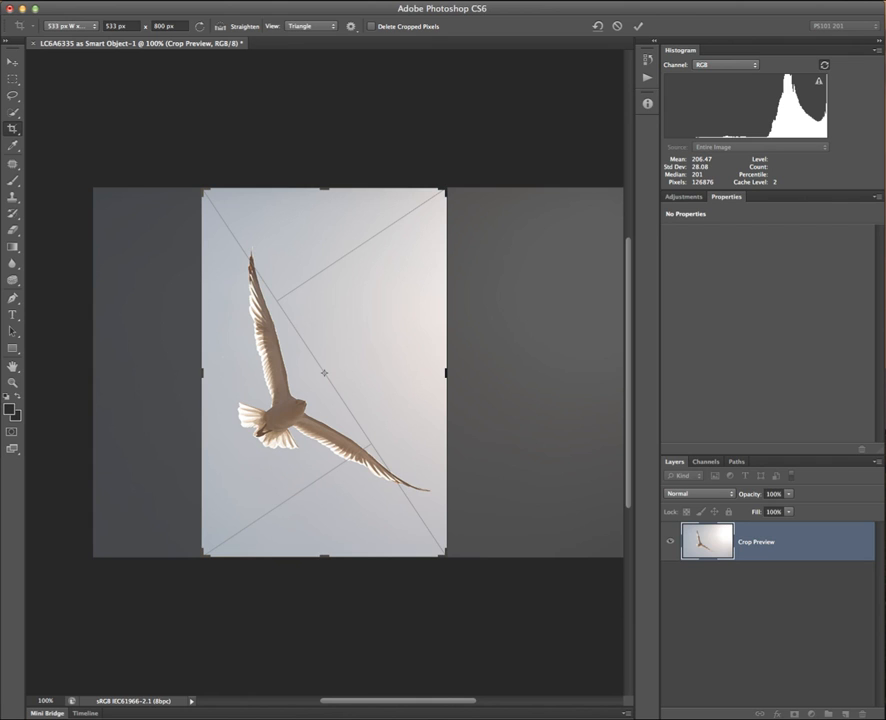
{"action": "key", "text": "Escape"}
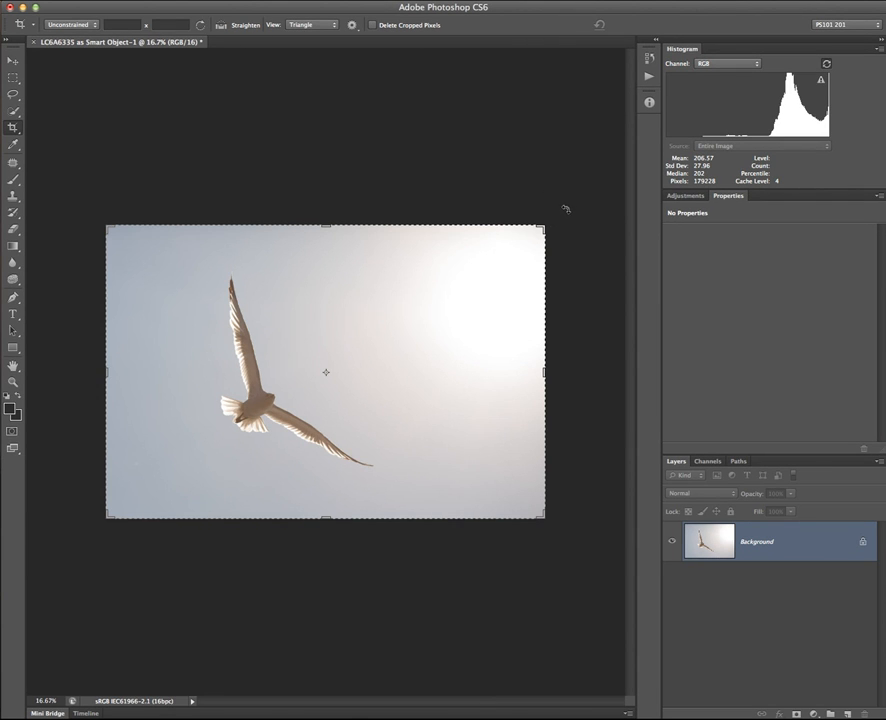
Tilt the crop about −3.2°, then Reset Crop to remove the tilt and commit.
{"action": "mouse_move", "coordinate": [567, 220]}
{"action": "left_mouse_down"}
{"action": "mouse_move", "coordinate": [564, 184]}
{"action": "mouse_move", "coordinate": [551, 227]}
{"action": "left_mouse_up"}
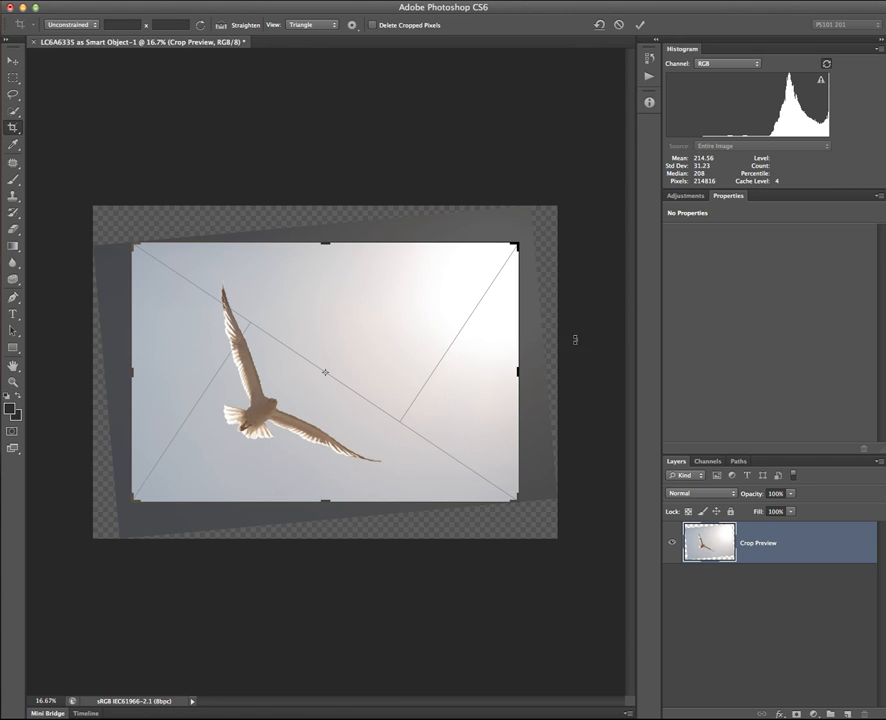
{"action": "right_click", "coordinate": [494, 316]}
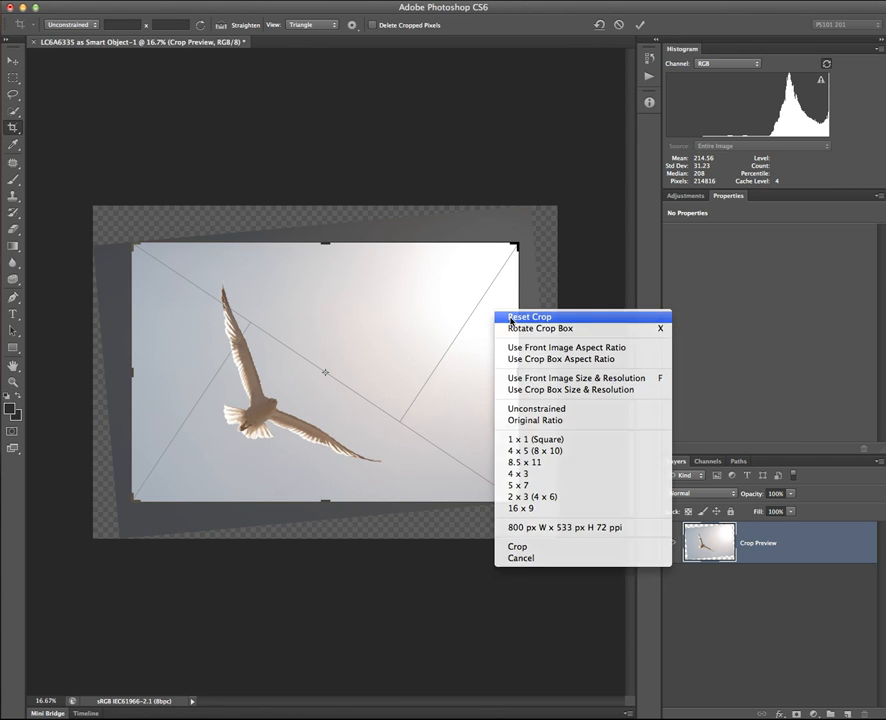
{"action": "left_click", "coordinate": [512, 318]}
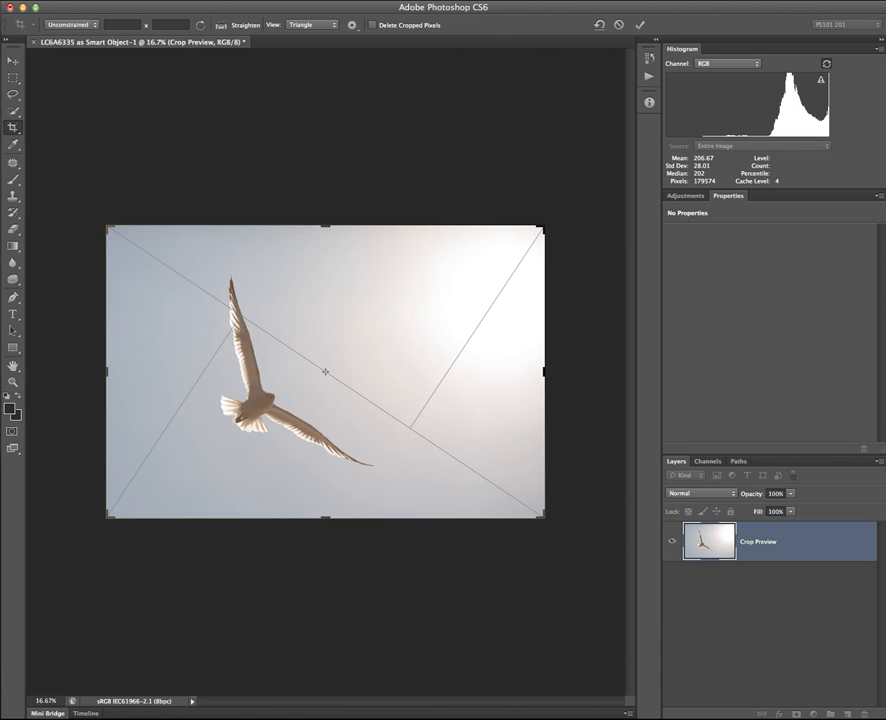
{"action": "key", "text": "Return"}
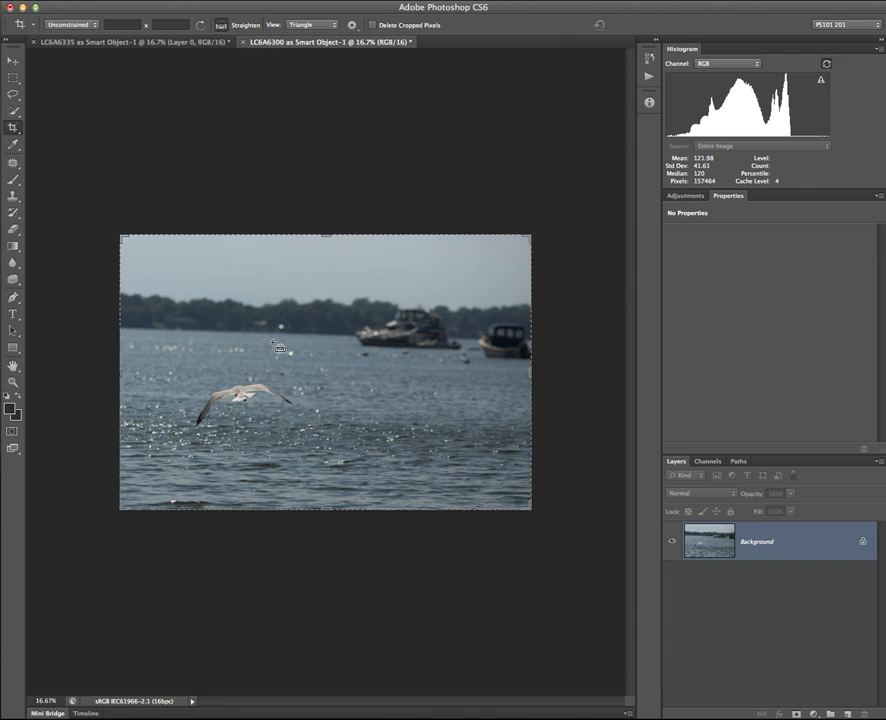
Straighten the lake photo about 3.7° by tracing its horizon, then commit the crop.
{"action": "left_click", "coordinate": [220, 26]}
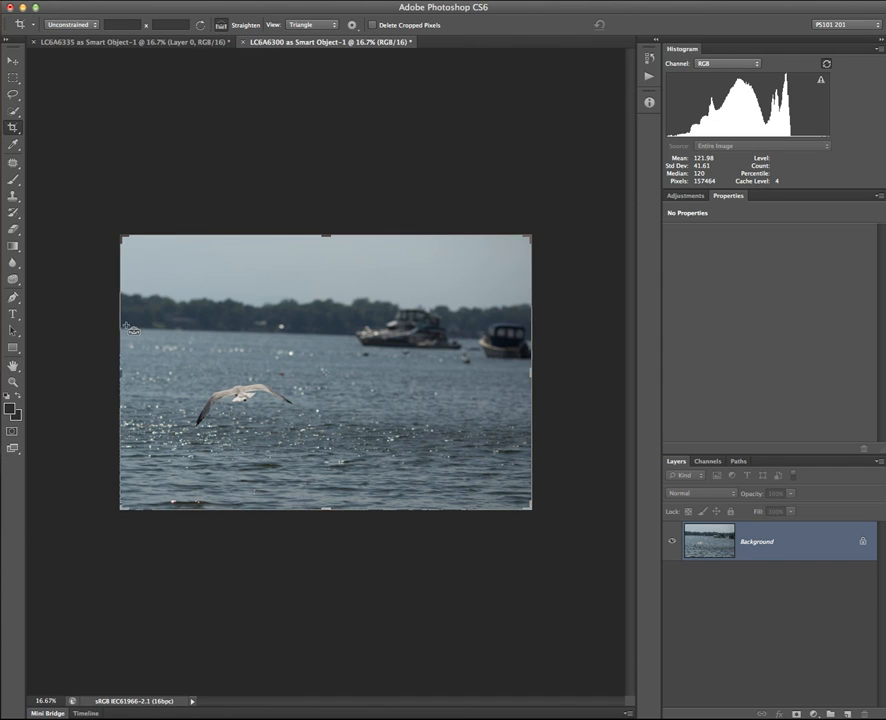
{"action": "left_click_drag", "start_coordinate": [125, 325], "coordinate": [490, 343]}
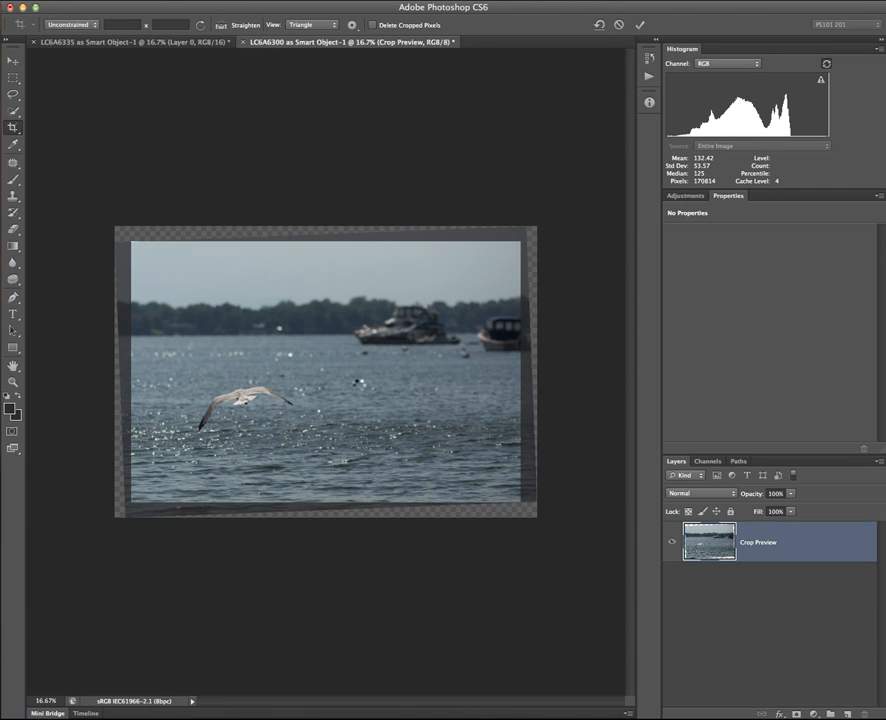
{"action": "key", "text": "Return"}
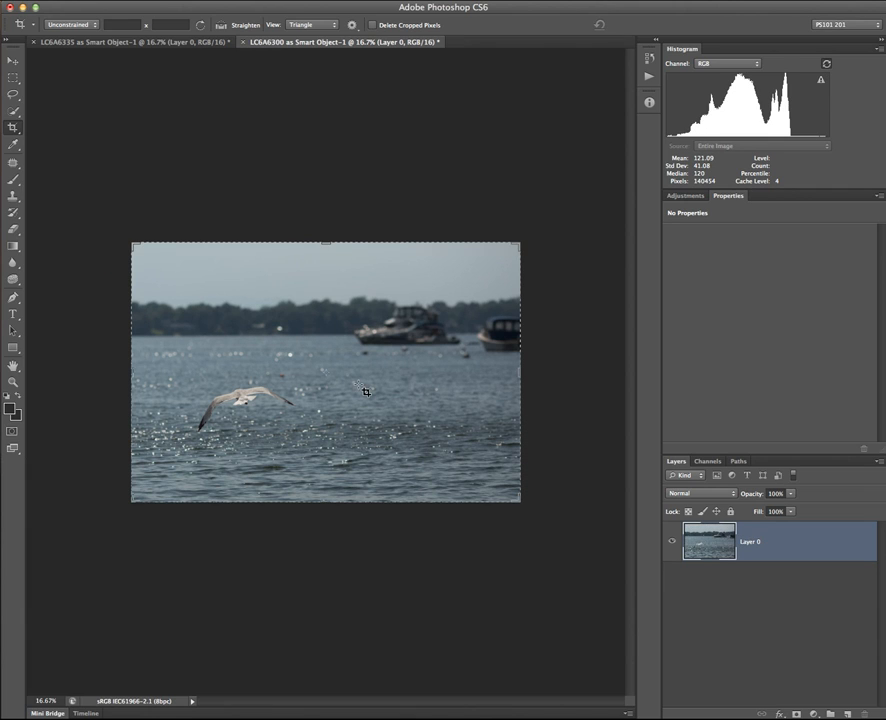